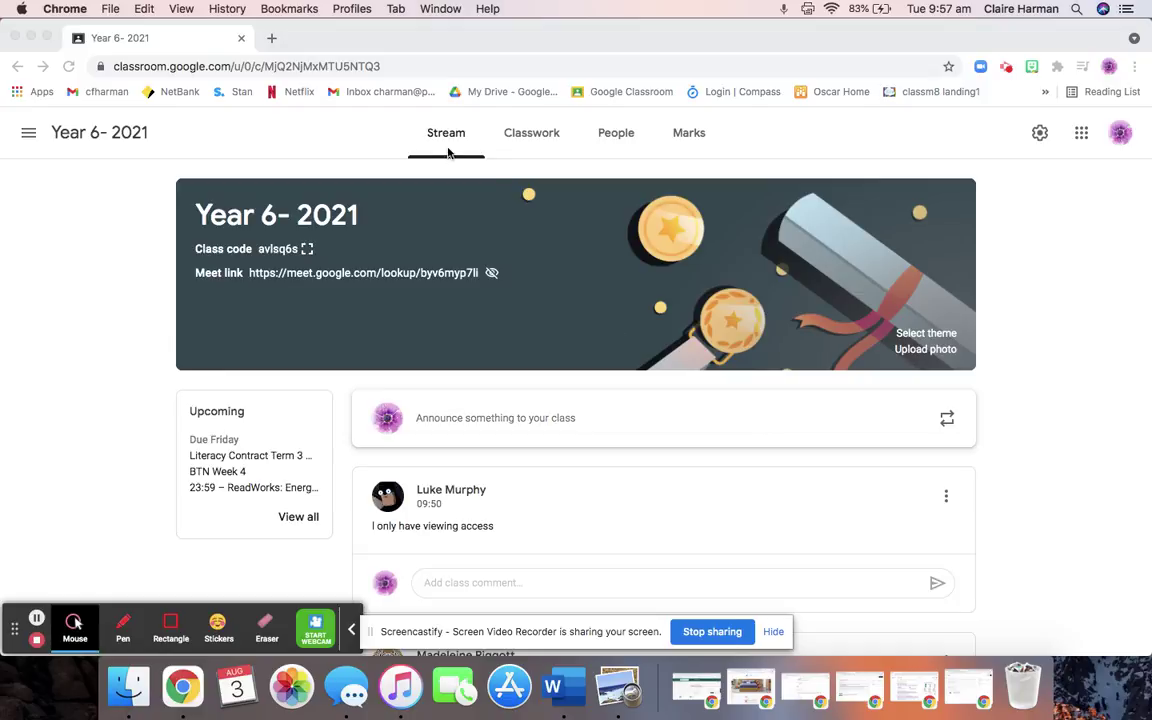
# In Classwork, open the Term 3 Week 3 topic to reach the Stage 3 Creative Arts slides
pyautogui.click(534, 137)
pyautogui.click(532, 135)
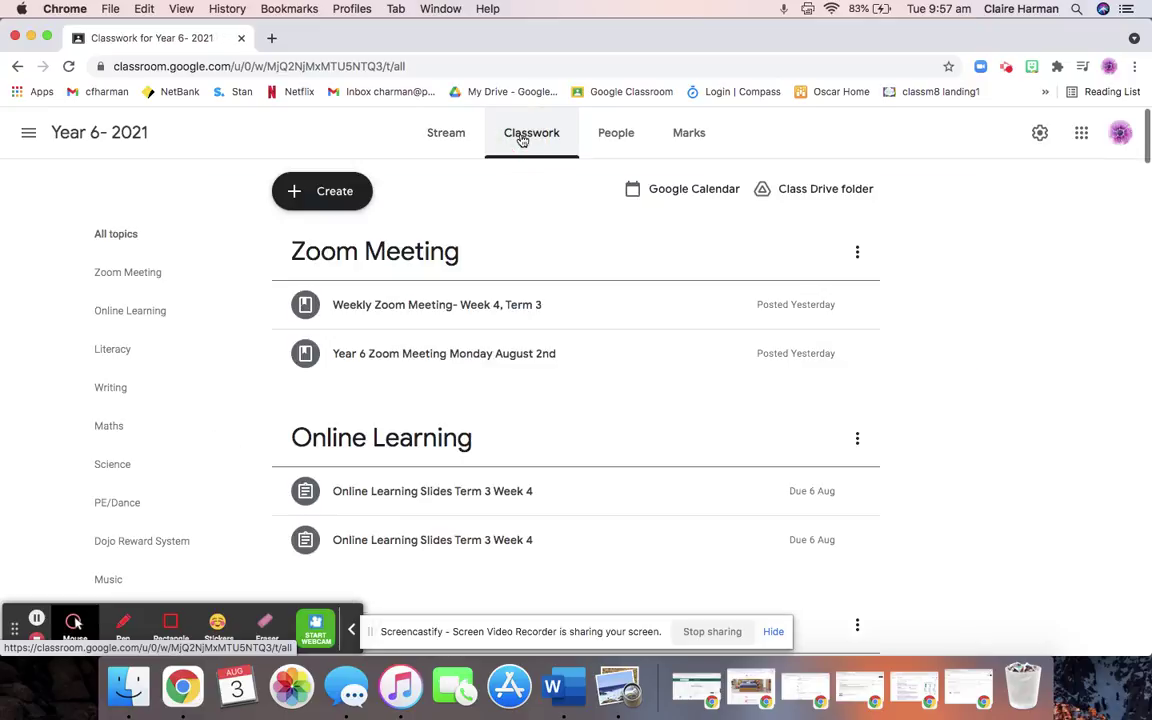
pyautogui.scroll(-1, 190, 453)
pyautogui.scroll(-5, 190, 453)
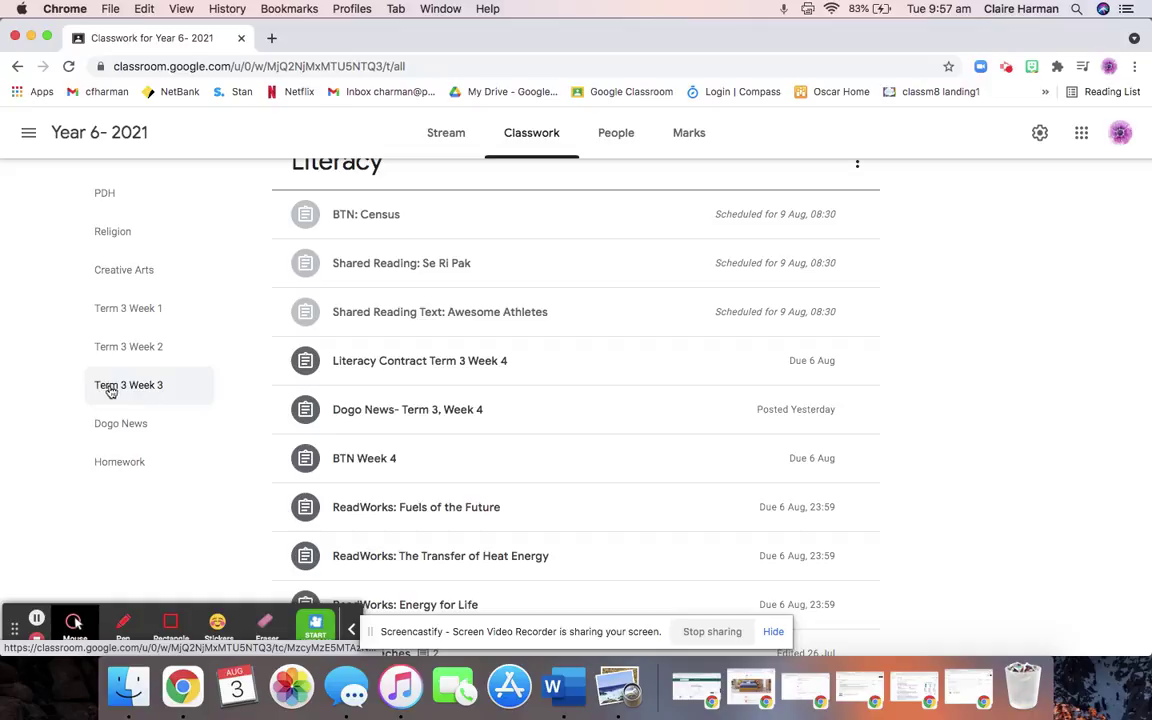
pyautogui.click(137, 392)
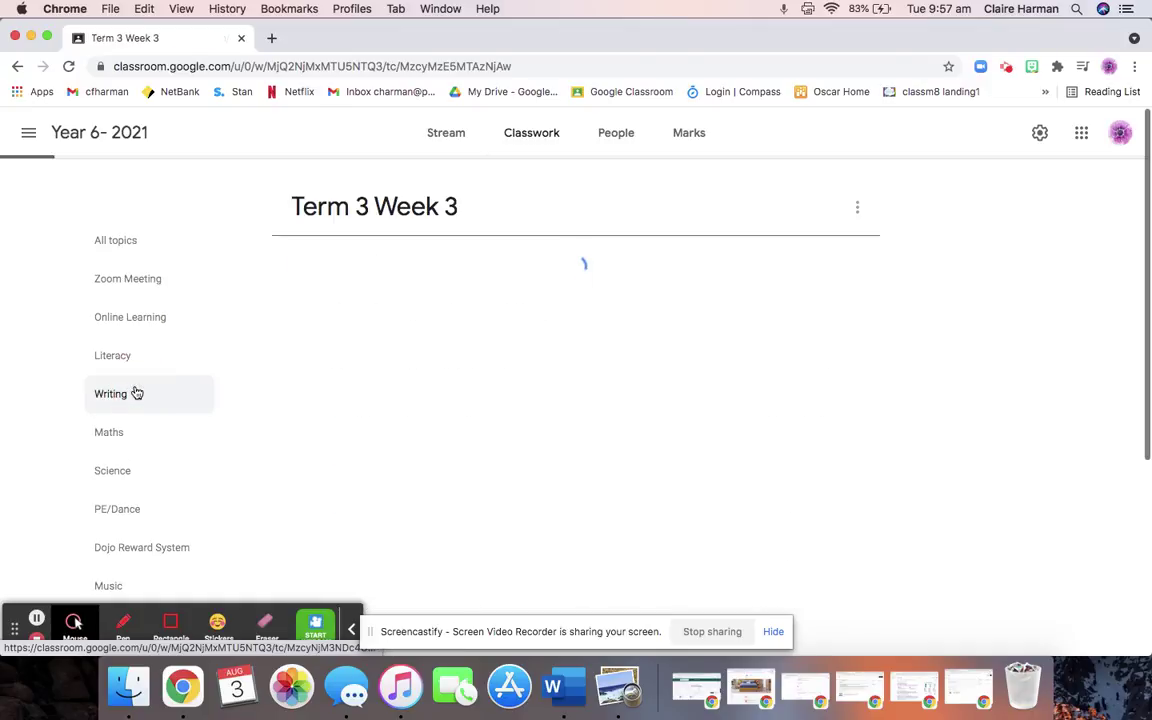
pyautogui.scroll(-2, 855, 430)
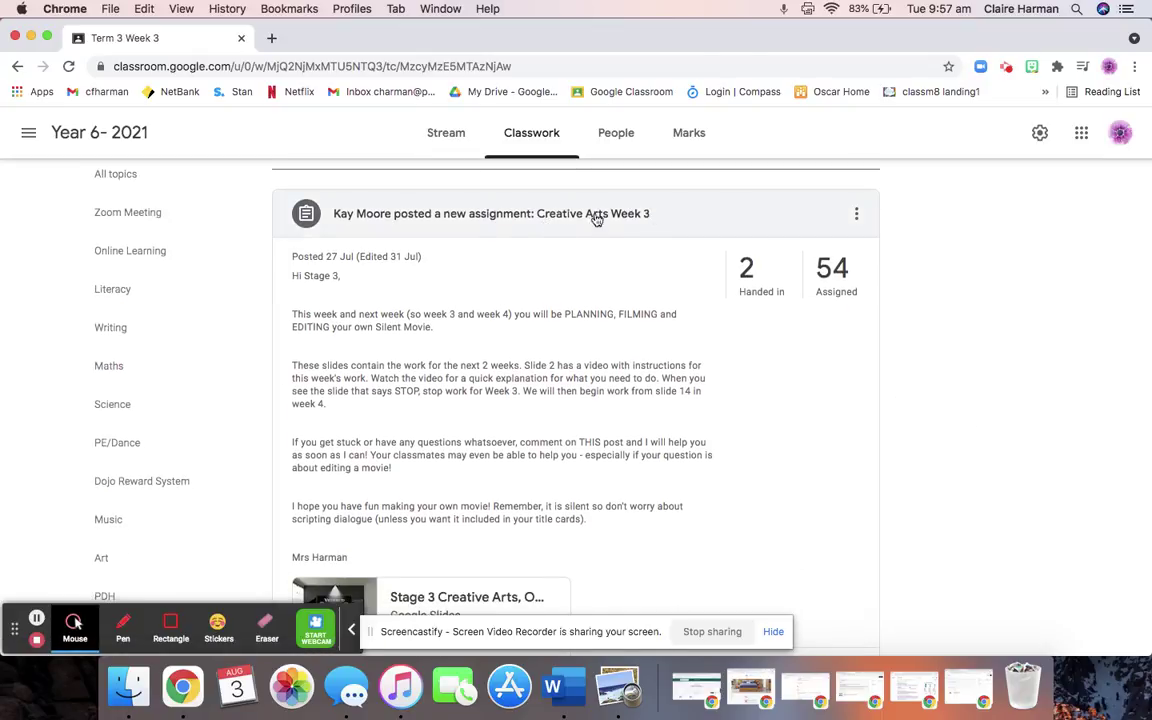
pyautogui.scroll(-1, 802, 373)
pyautogui.scroll(1, 806, 405)
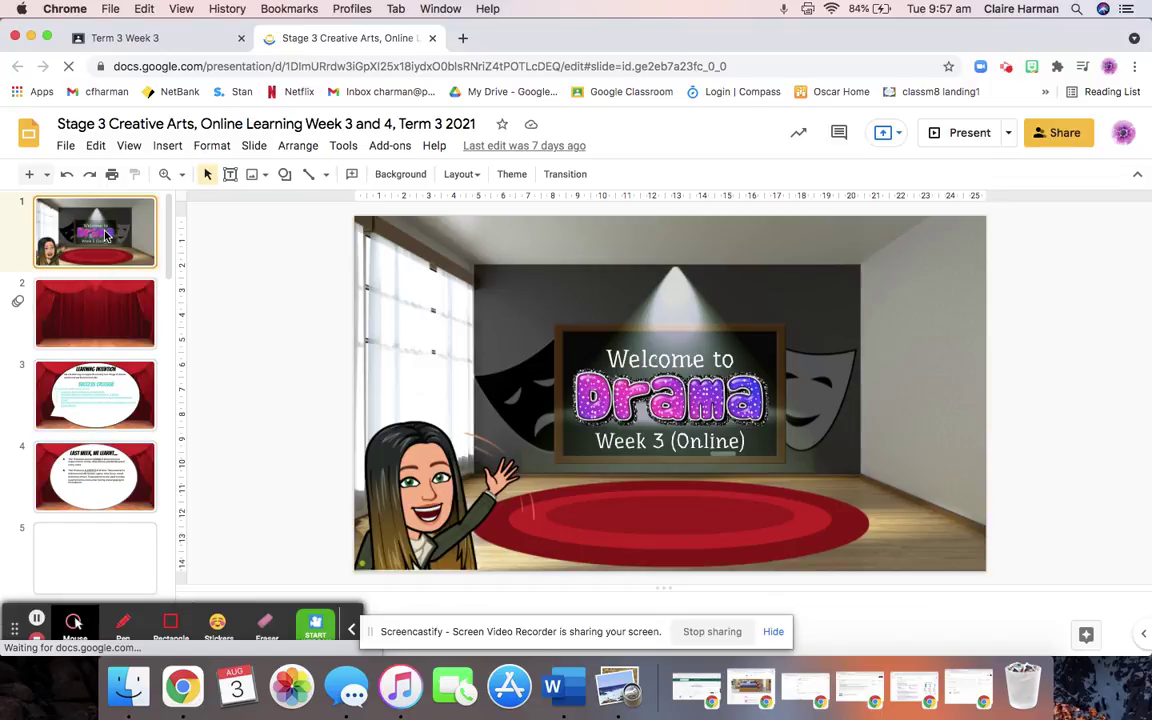
# Advance past the early Week 3 slides to slide 14, 'Welcome to Drama Week 4 (Online)'
pyautogui.press('Down')
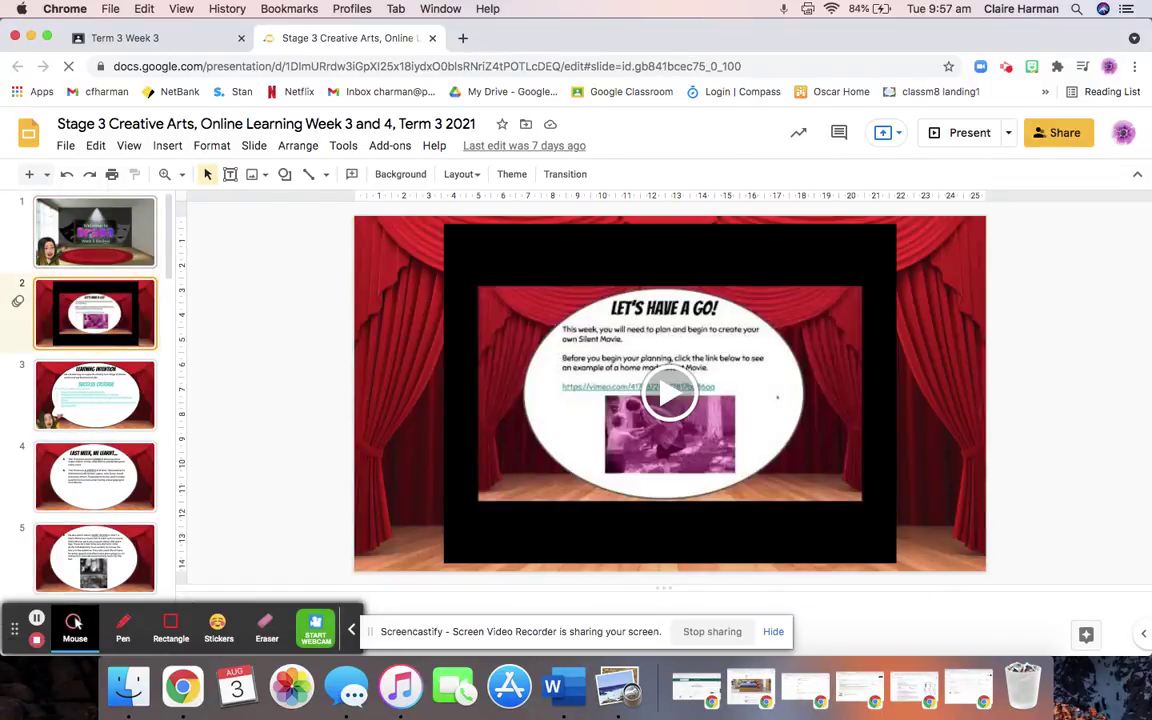
pyautogui.press('Down')
pyautogui.press('Down')
pyautogui.press('Down')
pyautogui.press('Down')
pyautogui.press('Down')
pyautogui.press('Down')
pyautogui.press('Down')
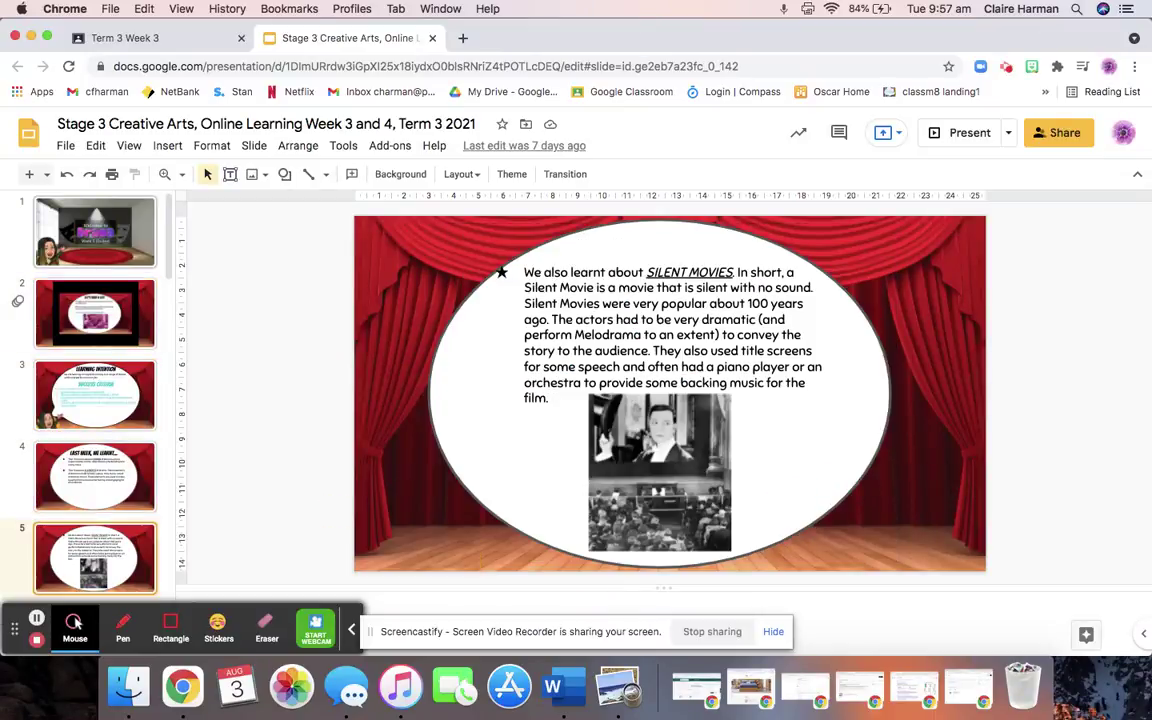
pyautogui.press('Down')
pyautogui.press('Down')
pyautogui.press('Down')
pyautogui.press('Down')
pyautogui.press('Down')
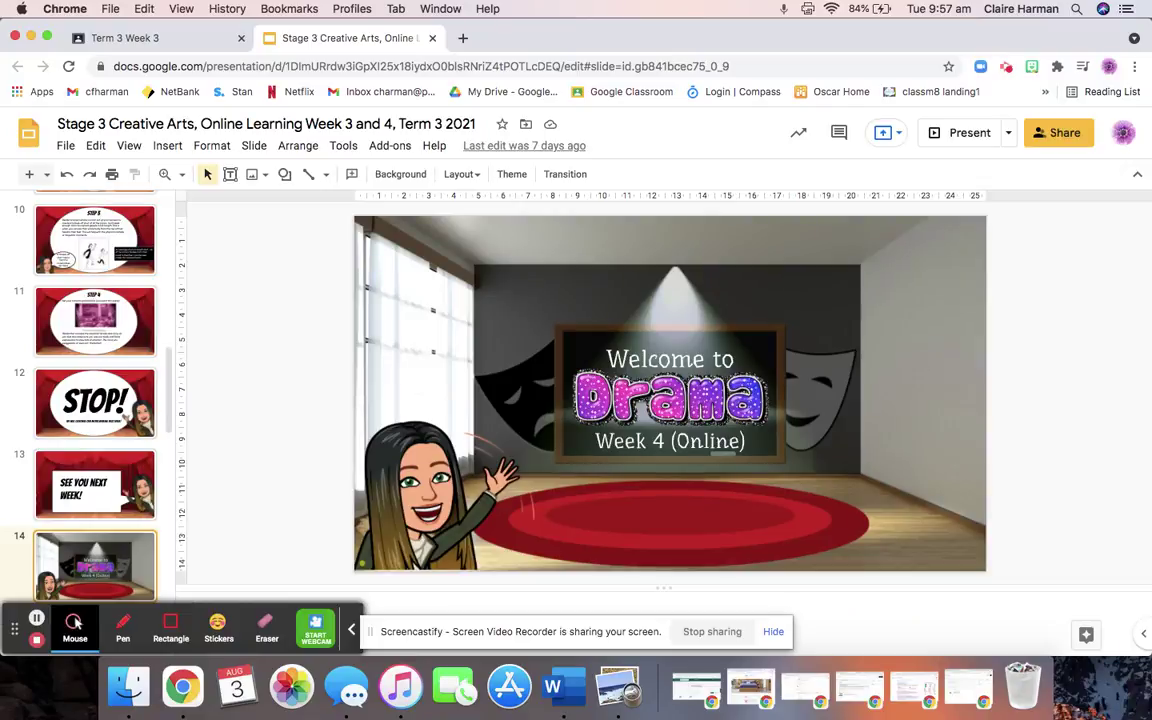
# Step from slide 15 through the Week 4 steps to slide 23, 'Step 10', on sharing the film
pyautogui.press('Down')
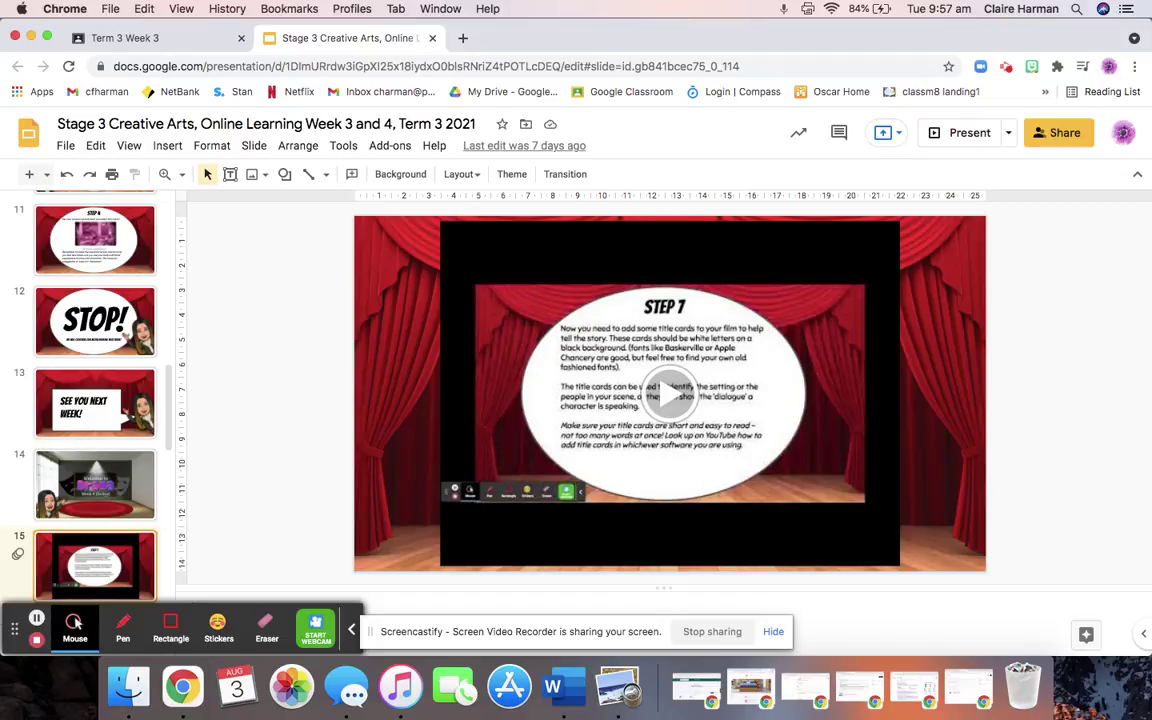
pyautogui.press('Down')
pyautogui.press('Down')
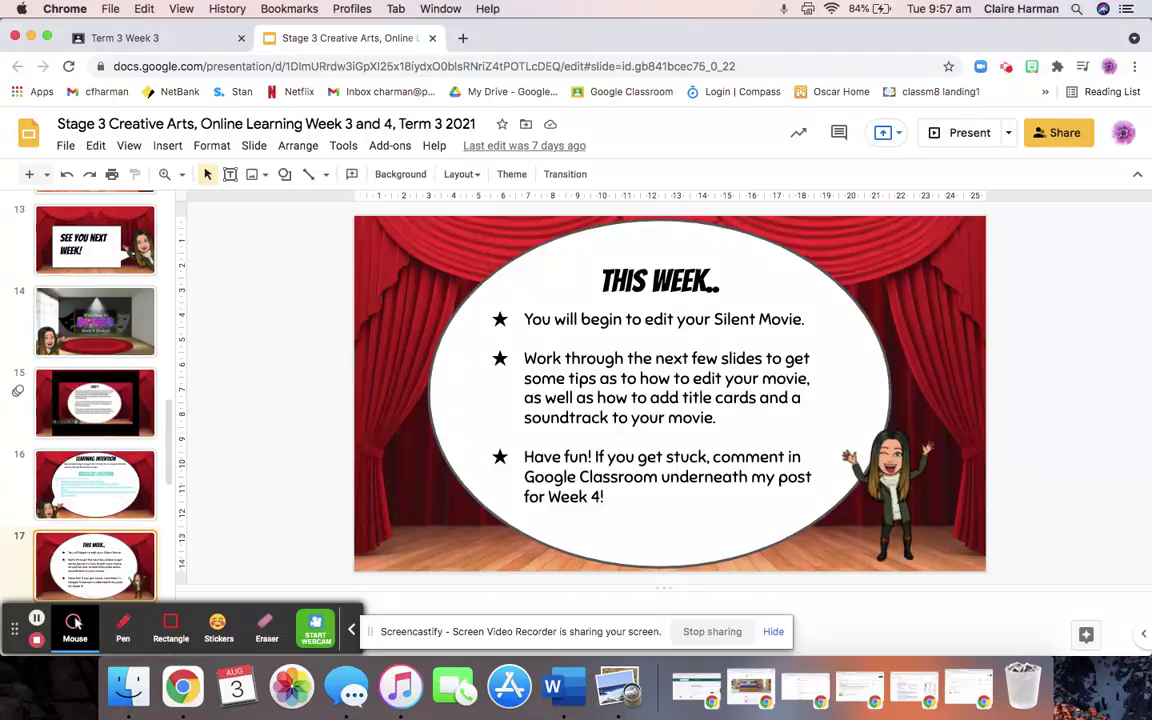
pyautogui.press('Down')
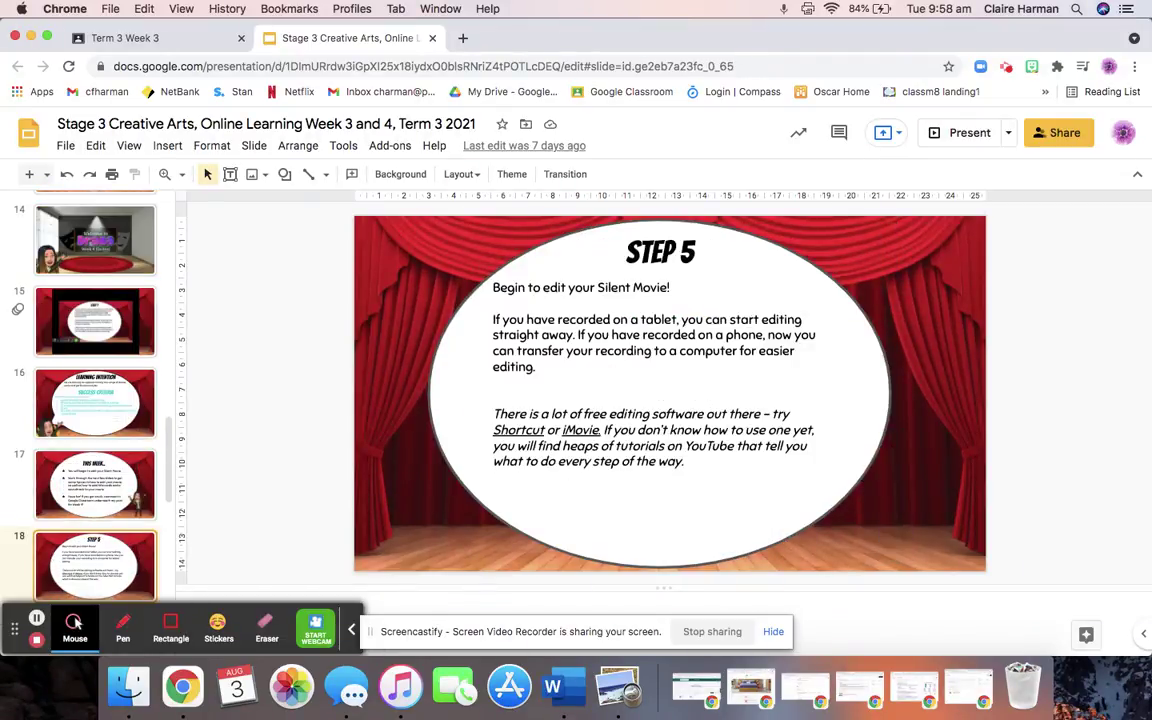
pyautogui.press('Down')
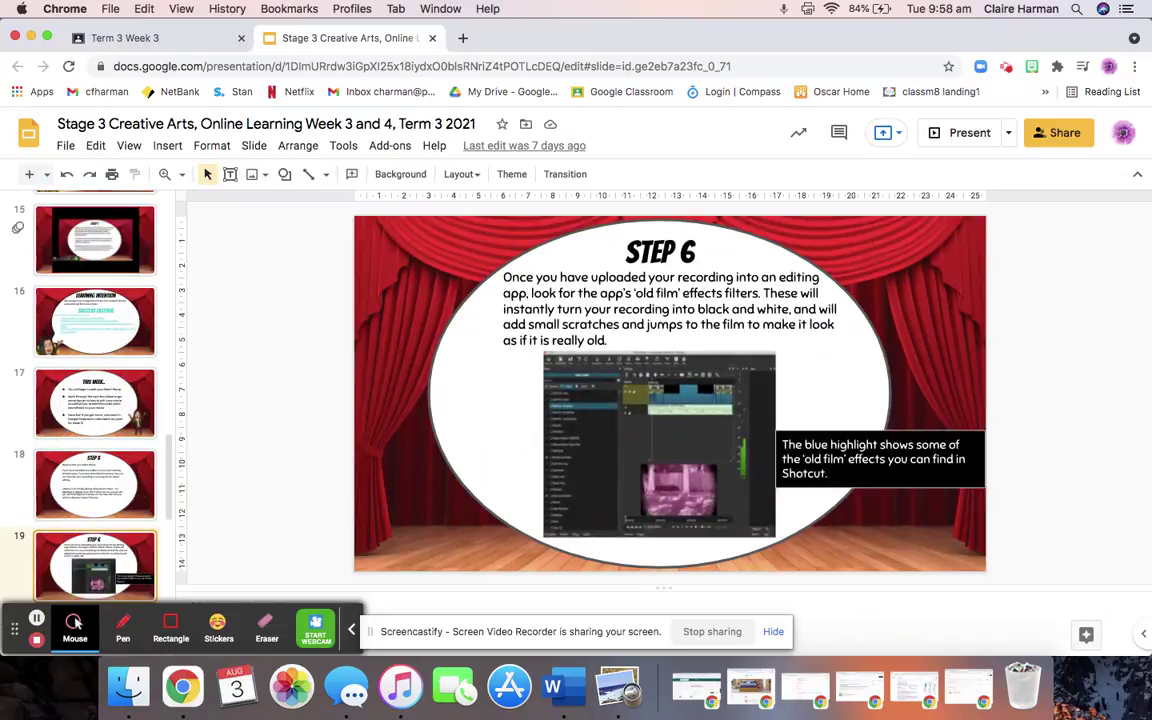
pyautogui.press('Down')
pyautogui.press('Down')
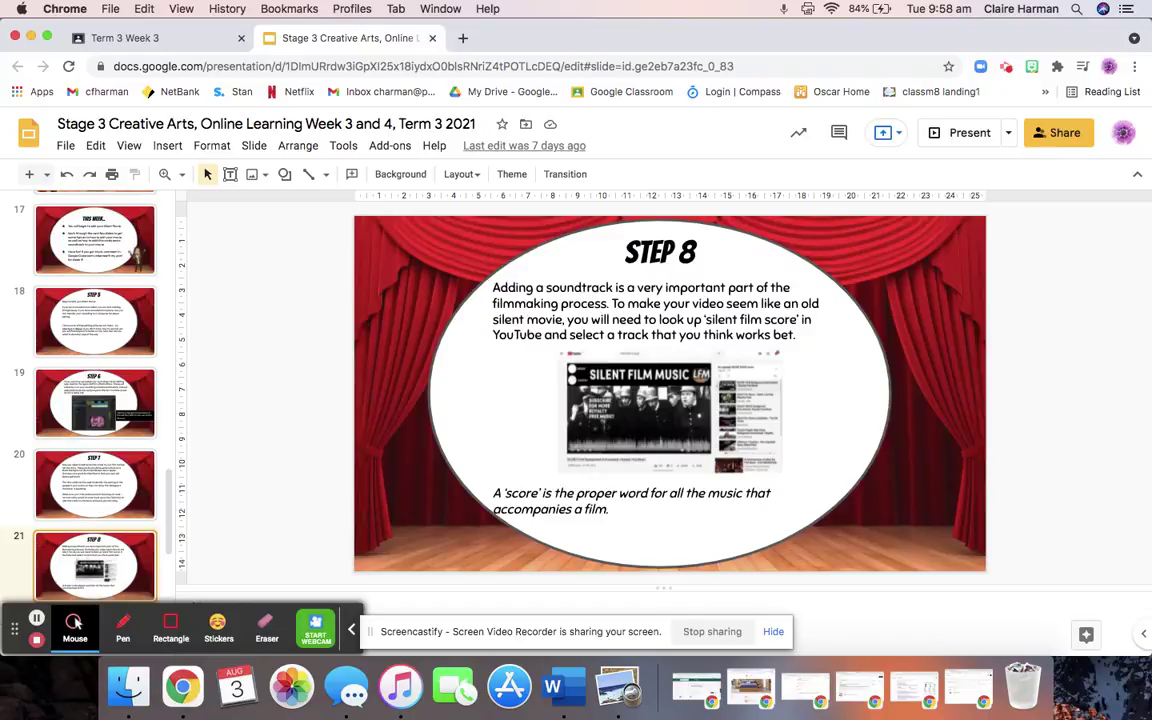
pyautogui.press('Down')
pyautogui.press('Down')
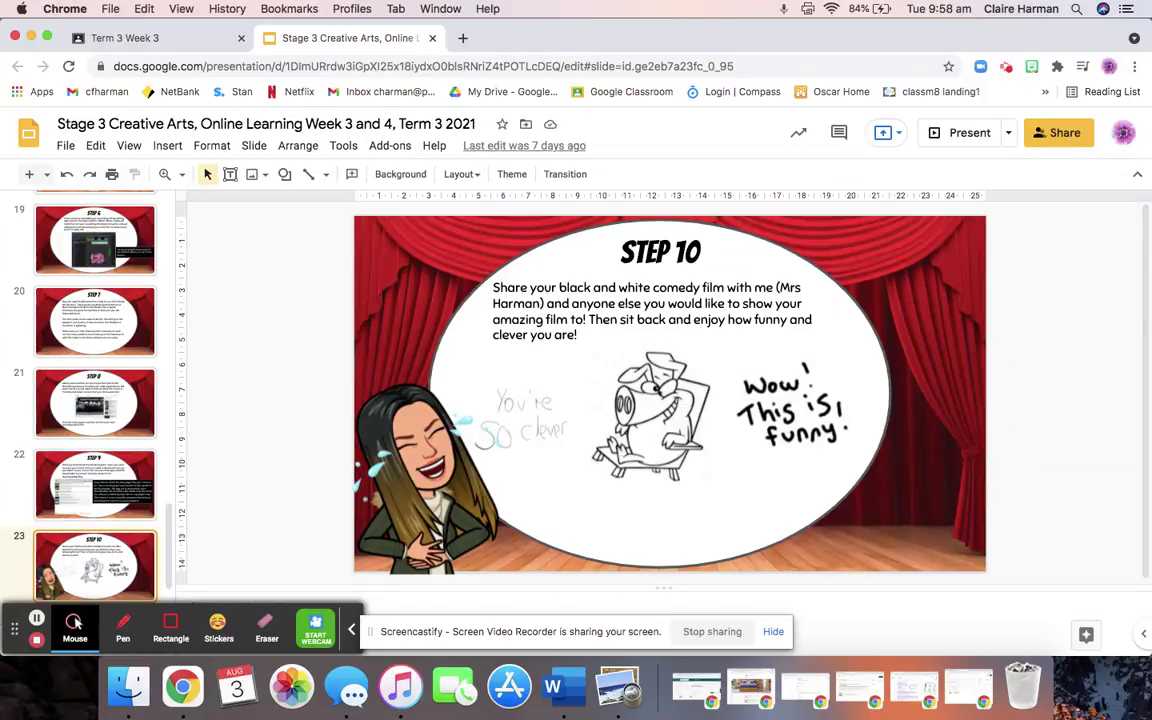
# Show slide 24, 'Uploading Your Silent Movie'
pyautogui.click(95, 565)
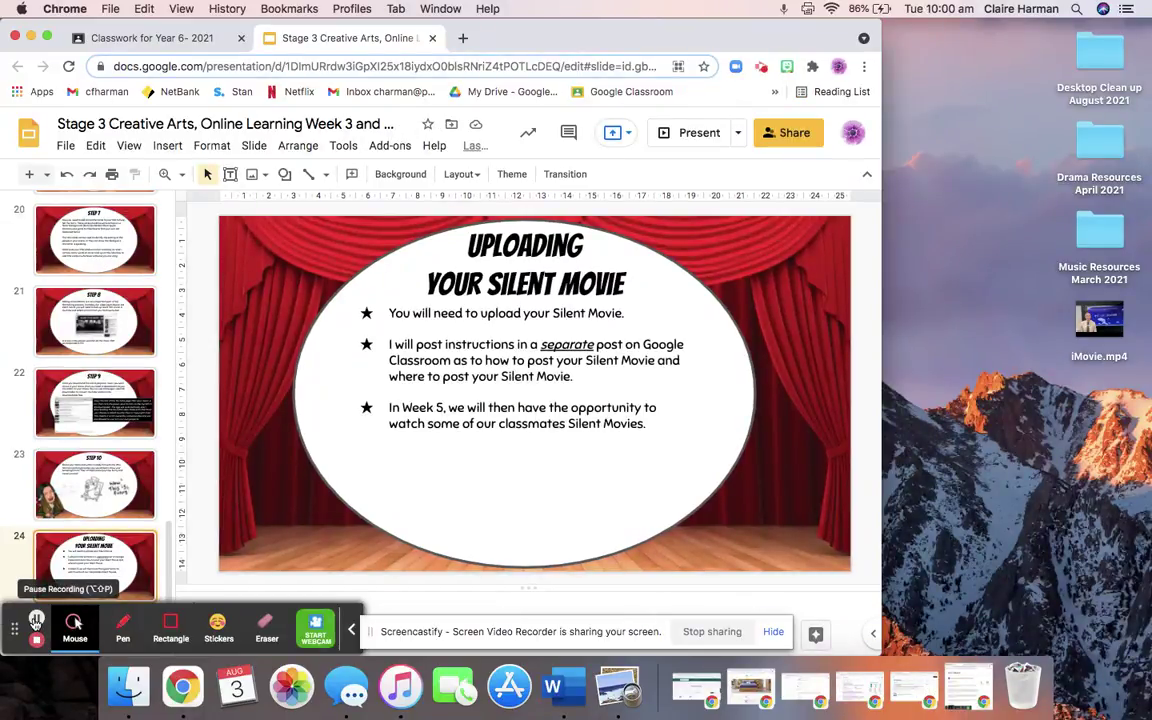
# Return to the Drama material page and open its Year 6 Shared Drive attachment
pyautogui.click(164, 45)
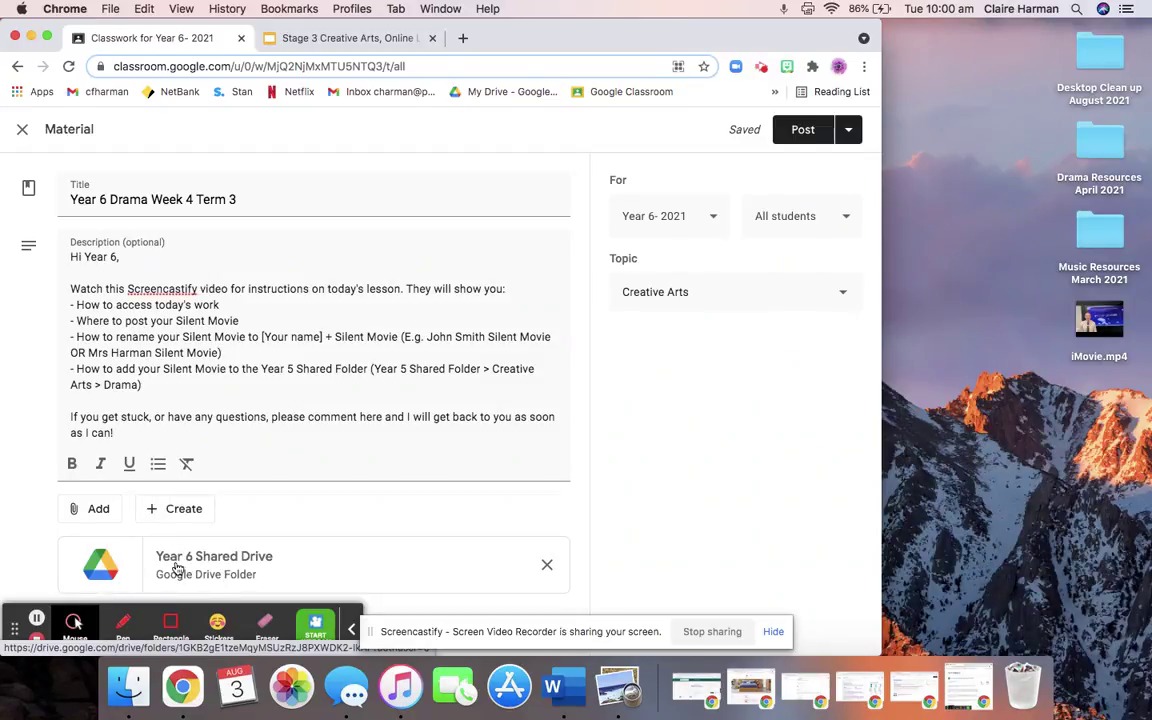
pyautogui.click(177, 568)
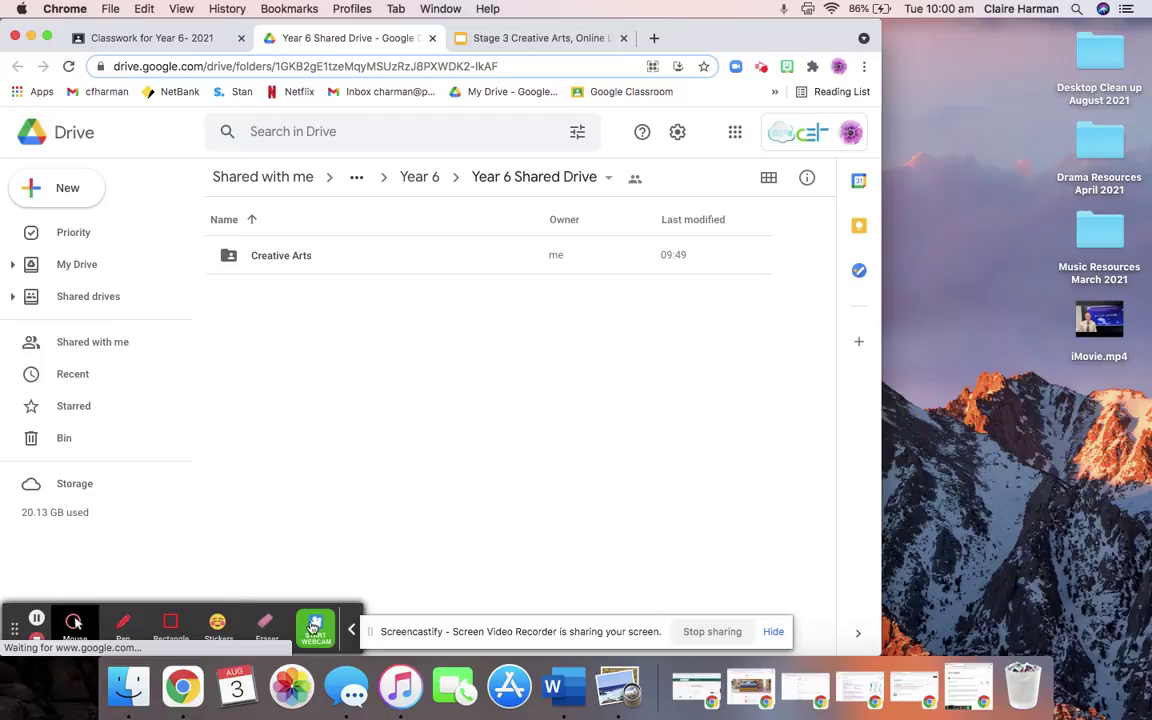
# Open Creative Arts and then its empty Drama folder
pyautogui.doubleClick(280, 255)
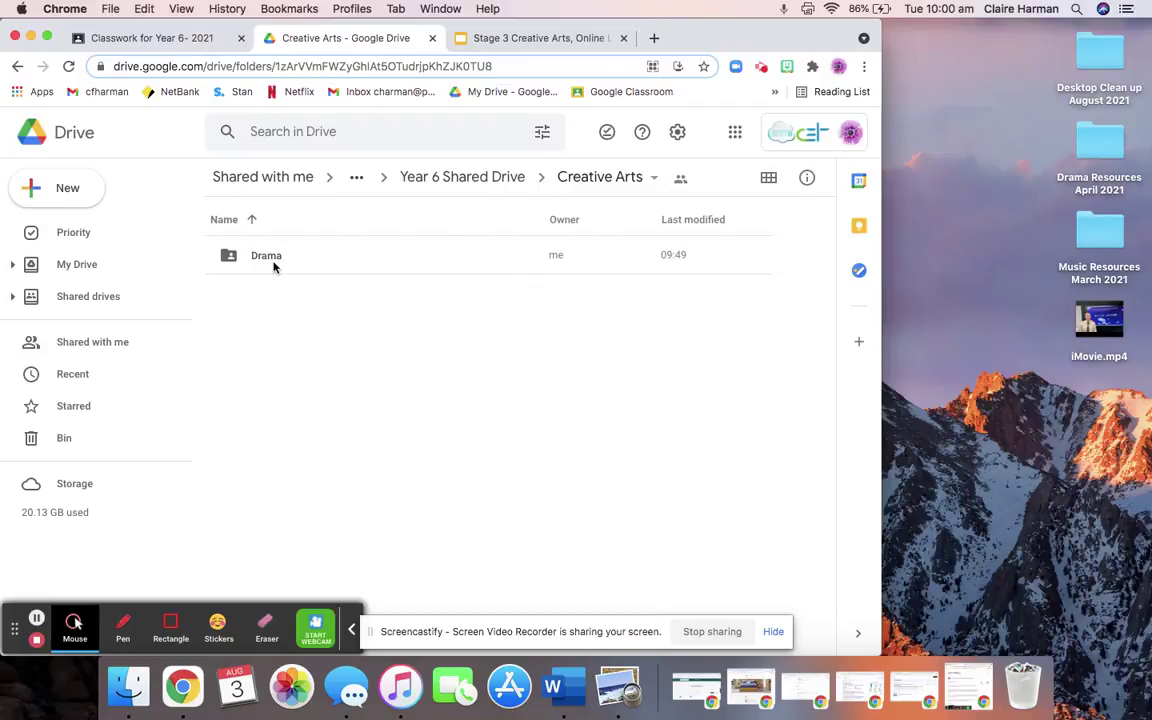
pyautogui.doubleClick(266, 257)
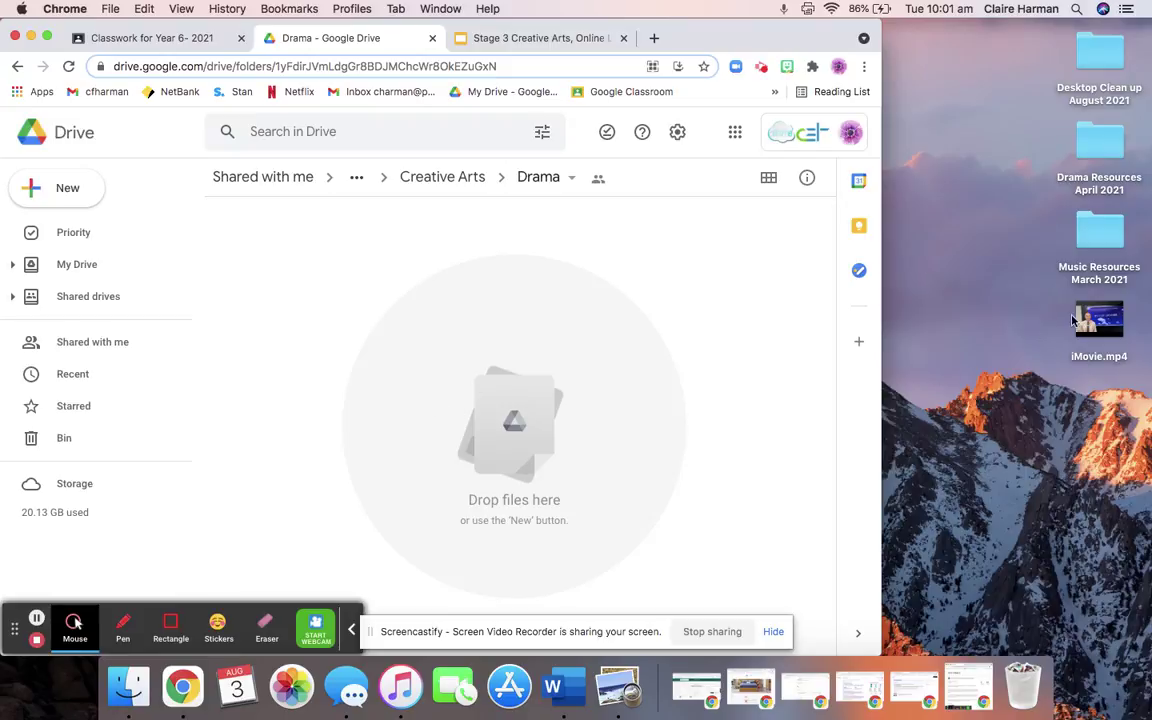
# Rename desktop iMovie.mp4 to the teacher's name plus 'Silent Movie' and drag it into Drama
pyautogui.moveTo(1093, 322)
pyautogui.moveTo(1093, 322)
pyautogui.mouseDown()
pyautogui.moveTo(530, 411)
pyautogui.moveTo(1093, 320)
pyautogui.mouseUp()
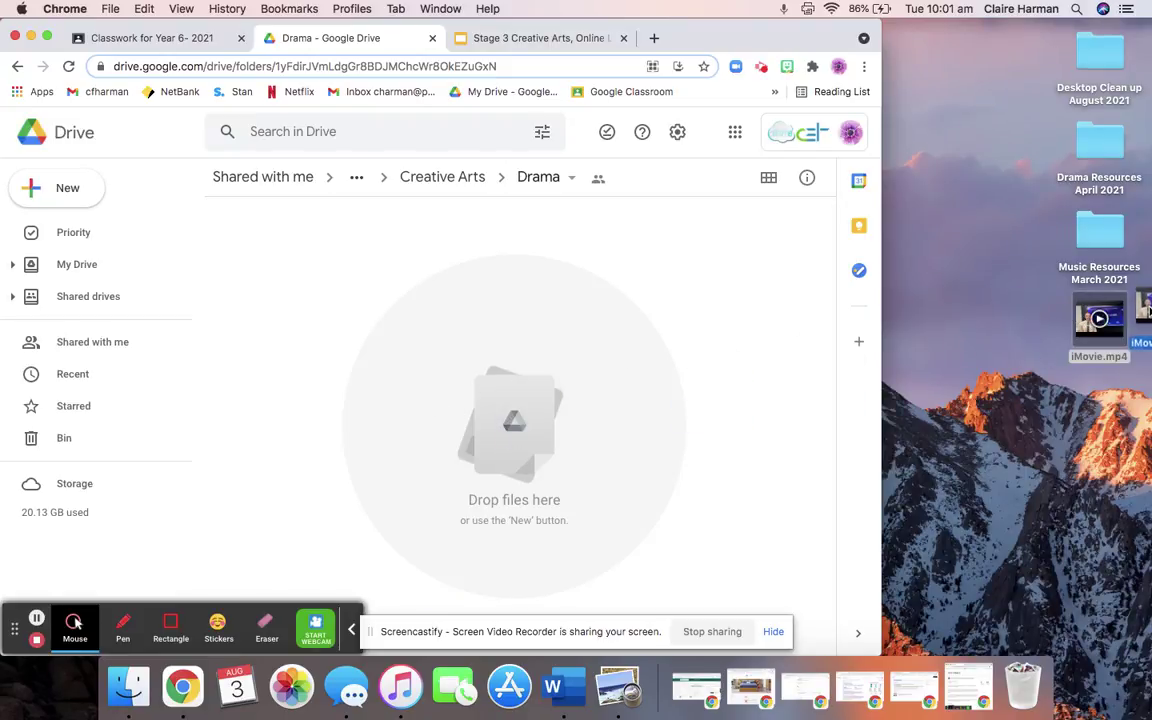
pyautogui.click(1095, 358)
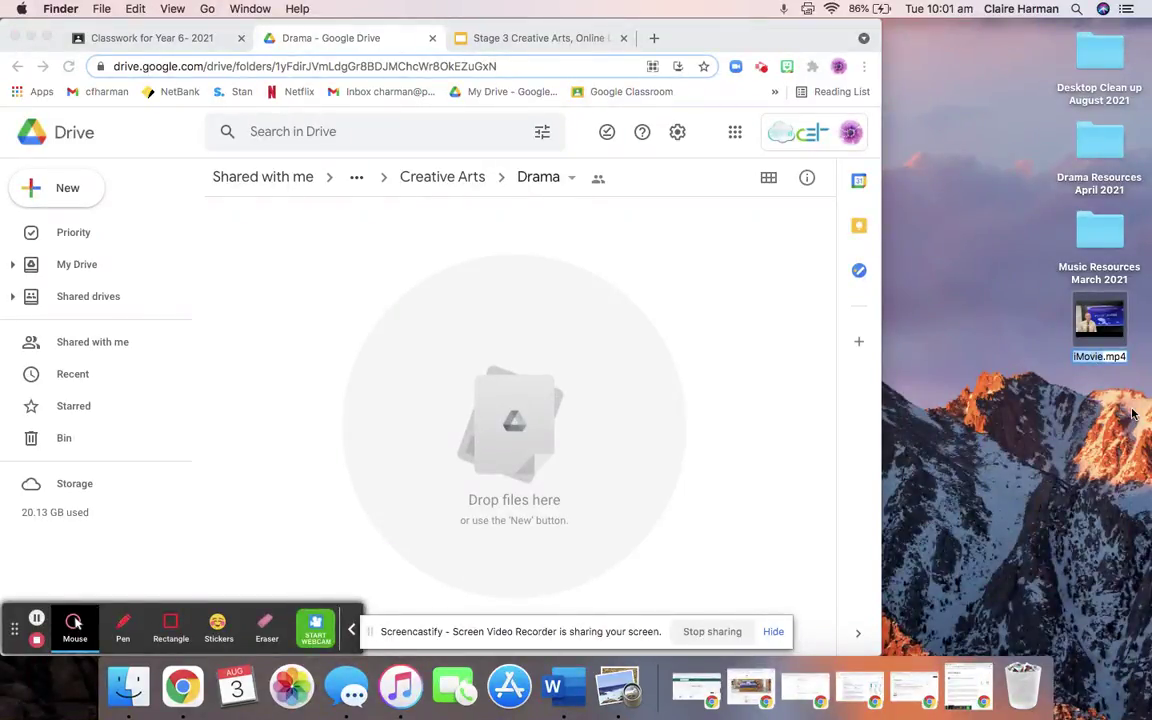
pyautogui.write('Mrs Harman')
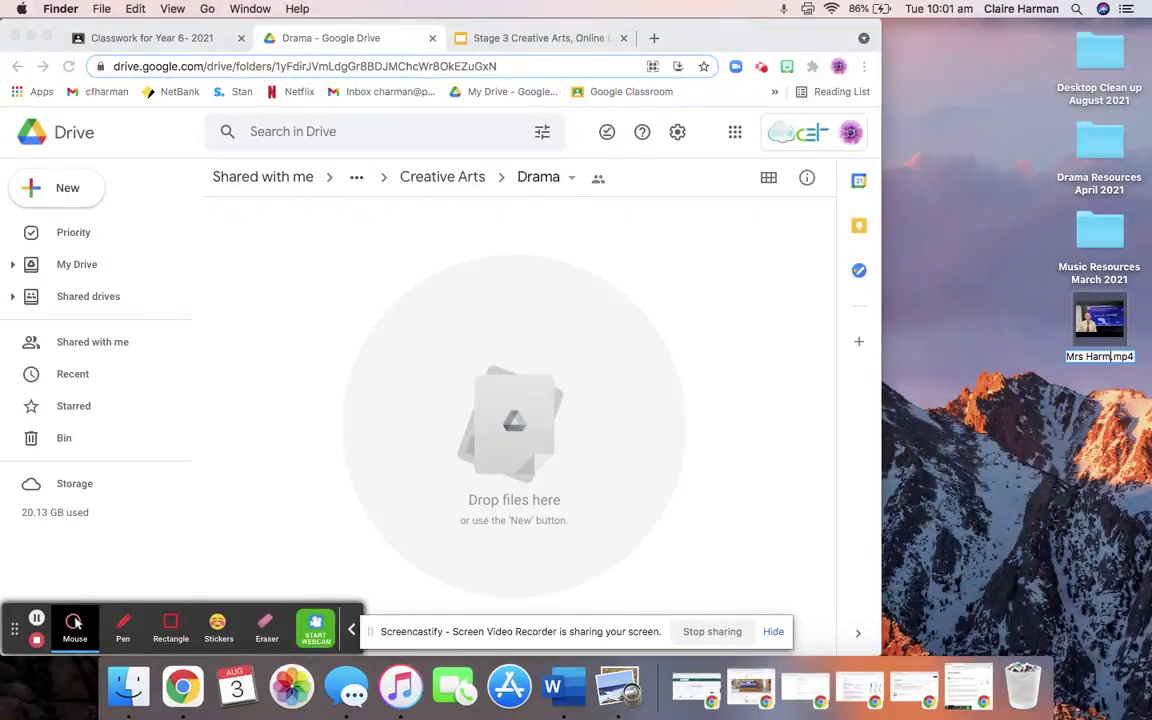
pyautogui.write(' Silent')
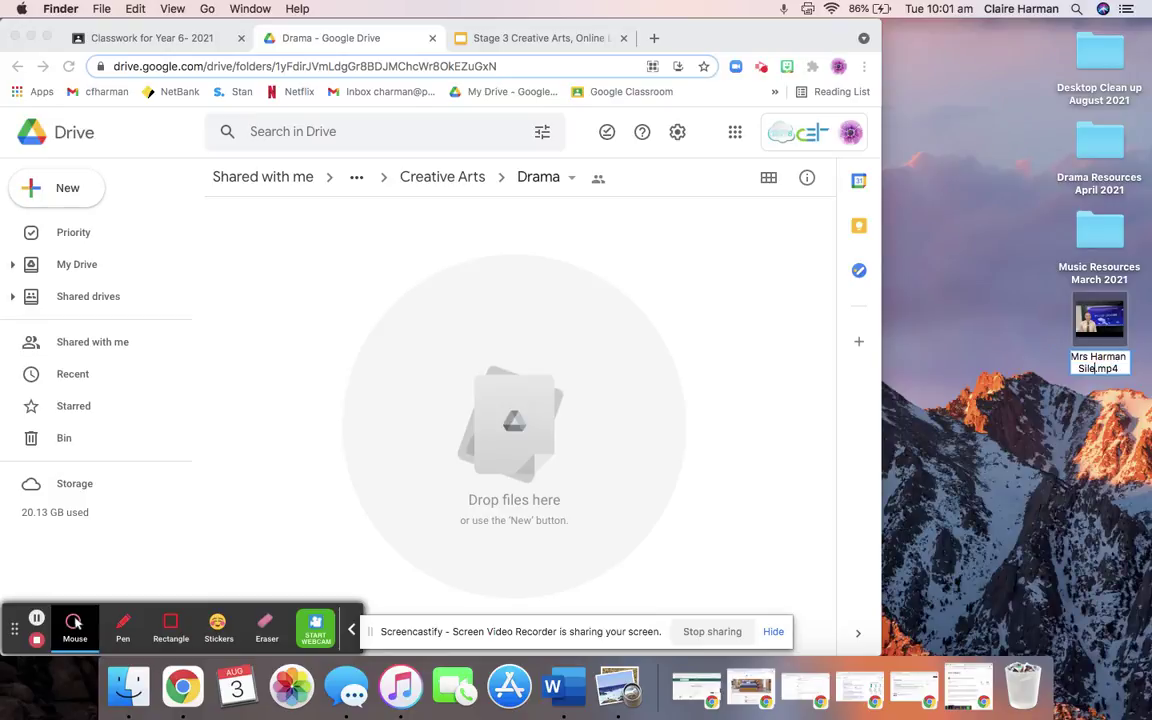
pyautogui.write(' Movie')
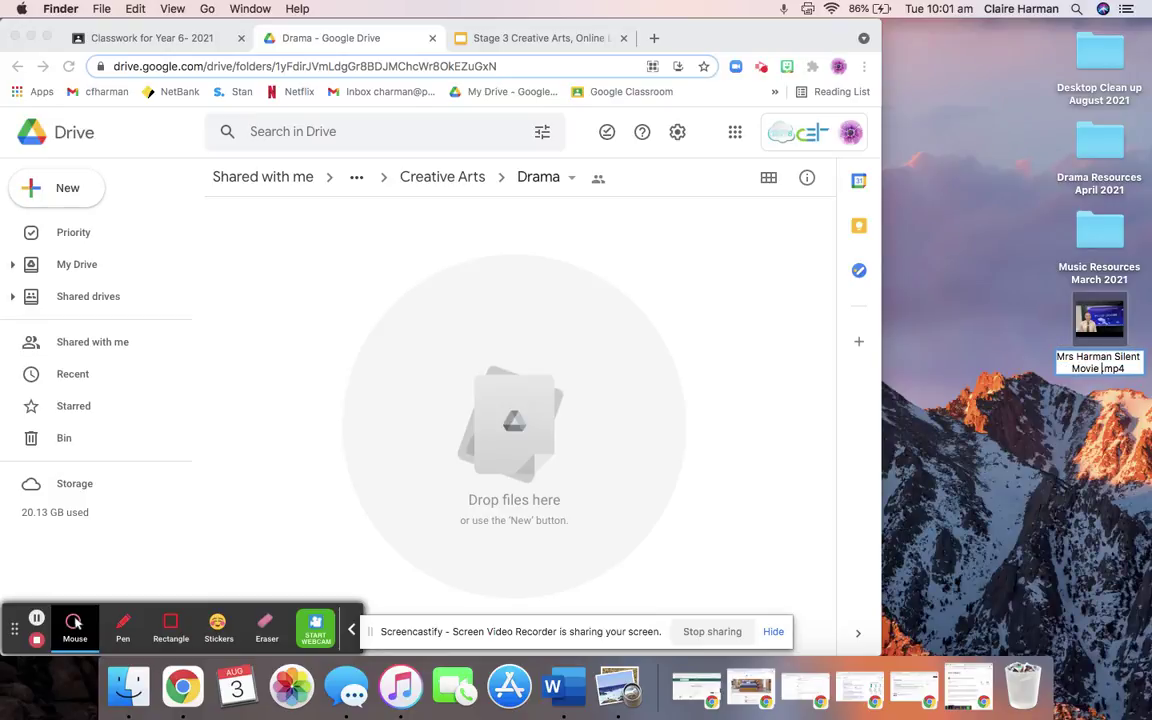
pyautogui.click(985, 326)
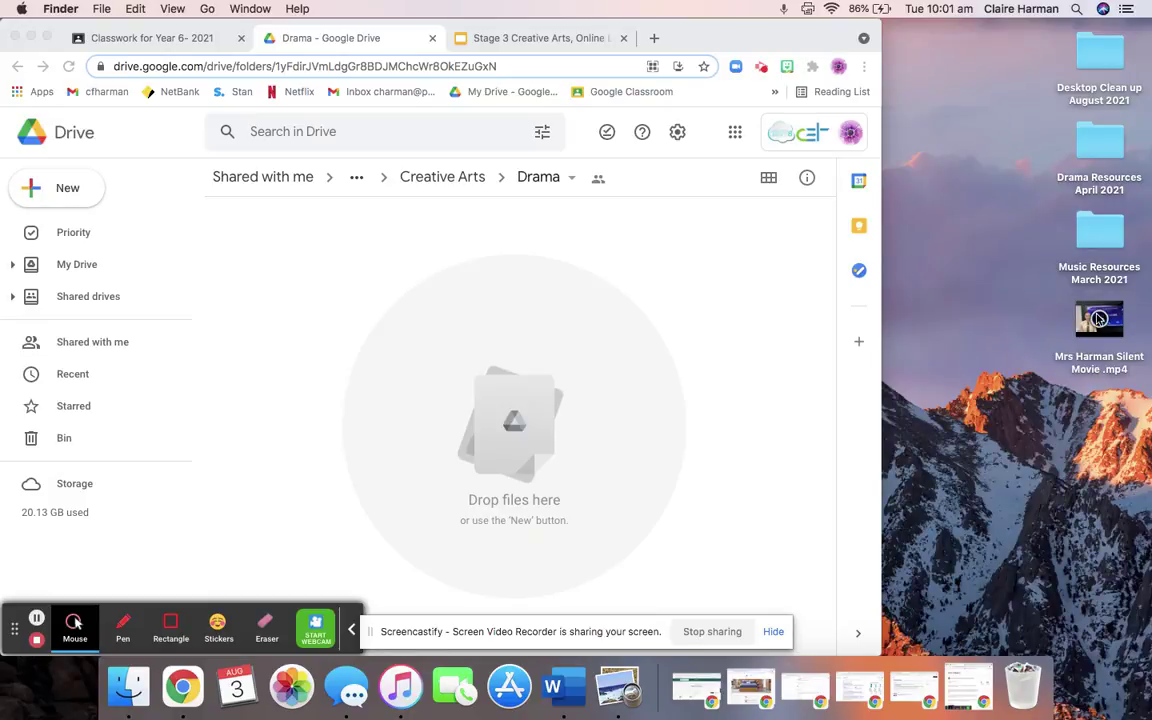
pyautogui.moveTo(1085, 312); pyautogui.dragTo(303, 283)
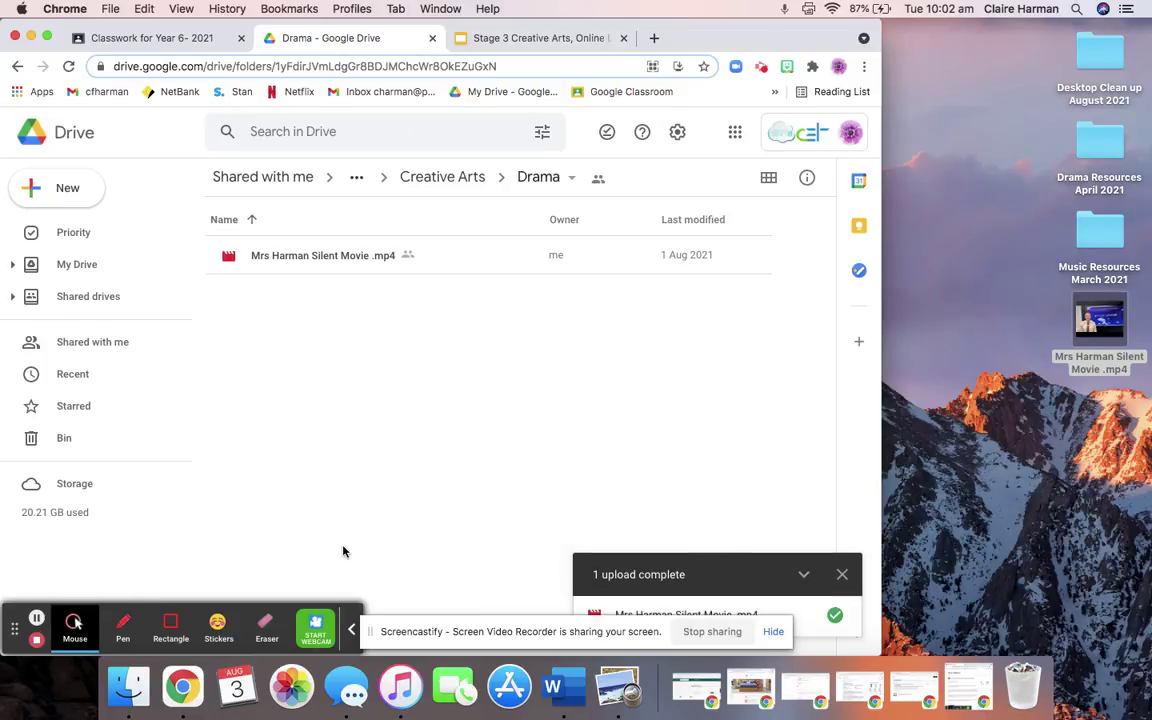
# Finish uploading the silent movie video so it appears in the Drama folder
pyautogui.click(773, 633)
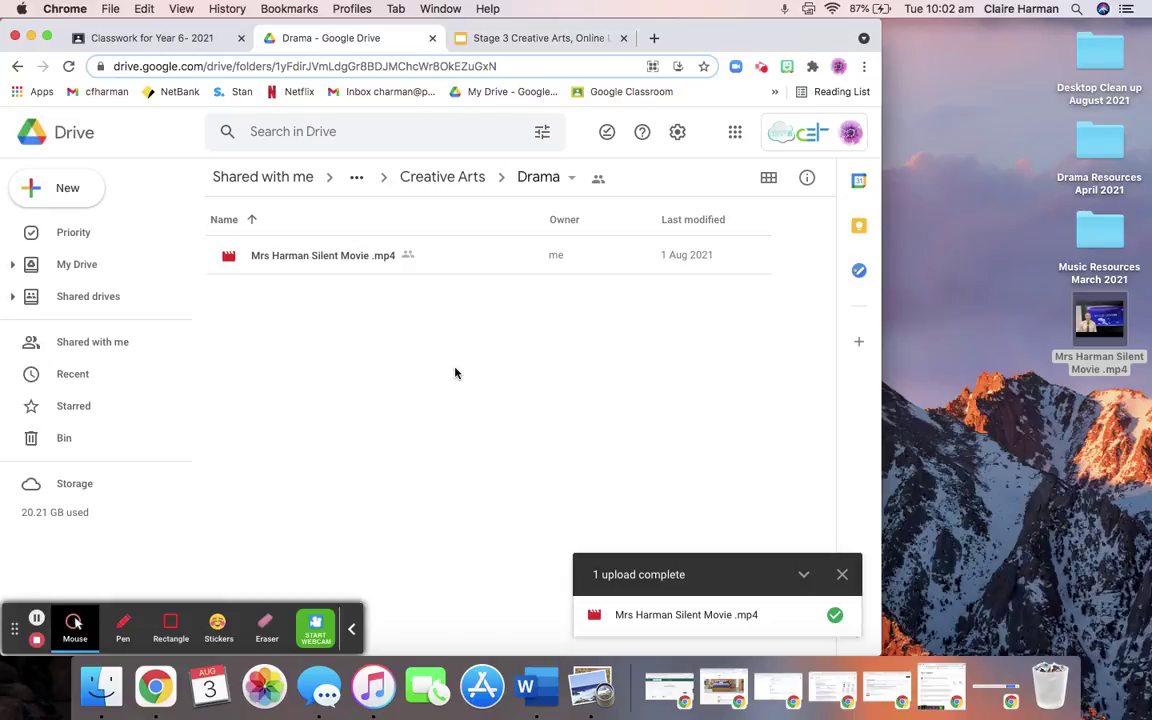
pyautogui.click(152, 40)
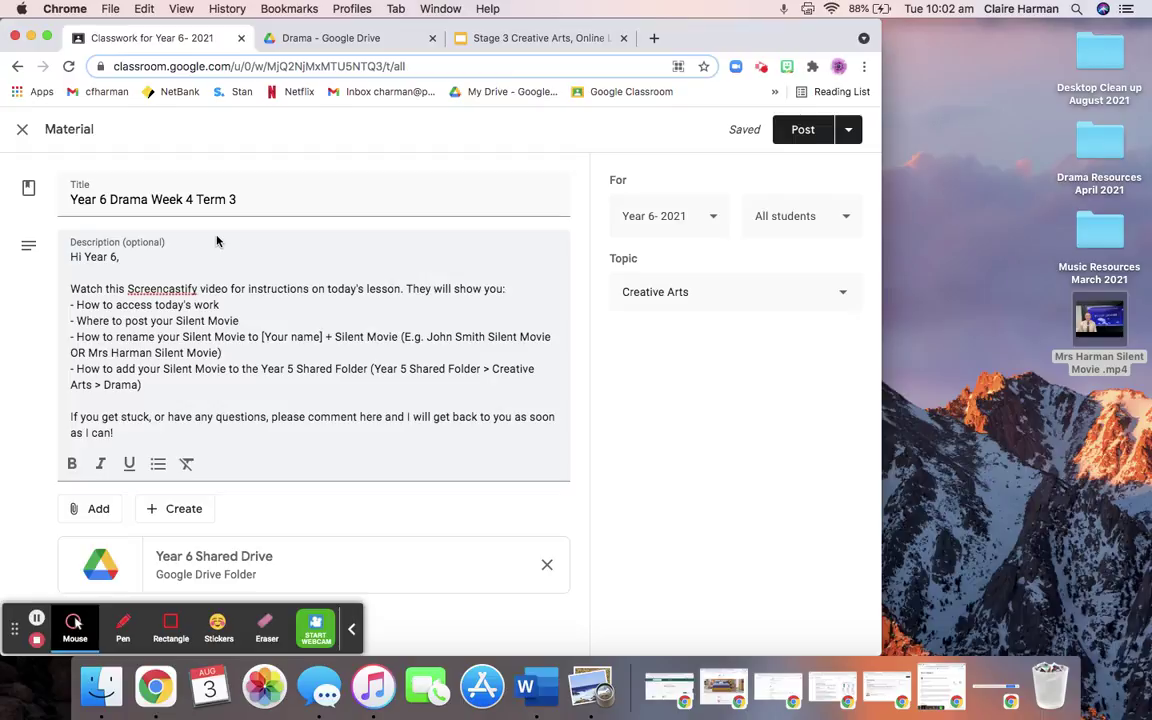
pyautogui.click(354, 45)
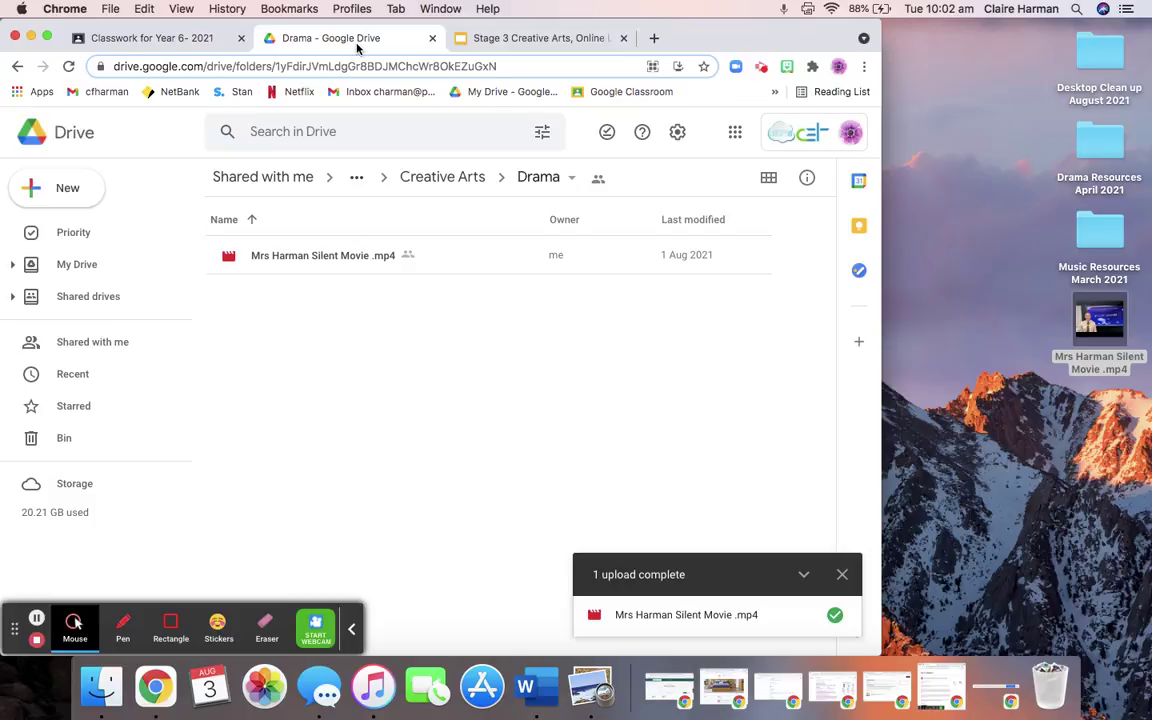